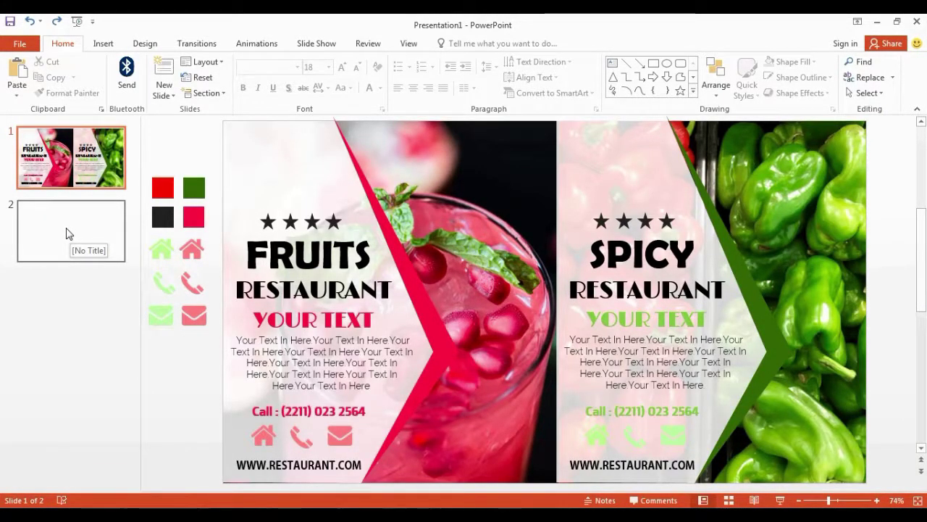
Select the blank slide 2 thumbnail to show it for editing
left_click(66, 233)
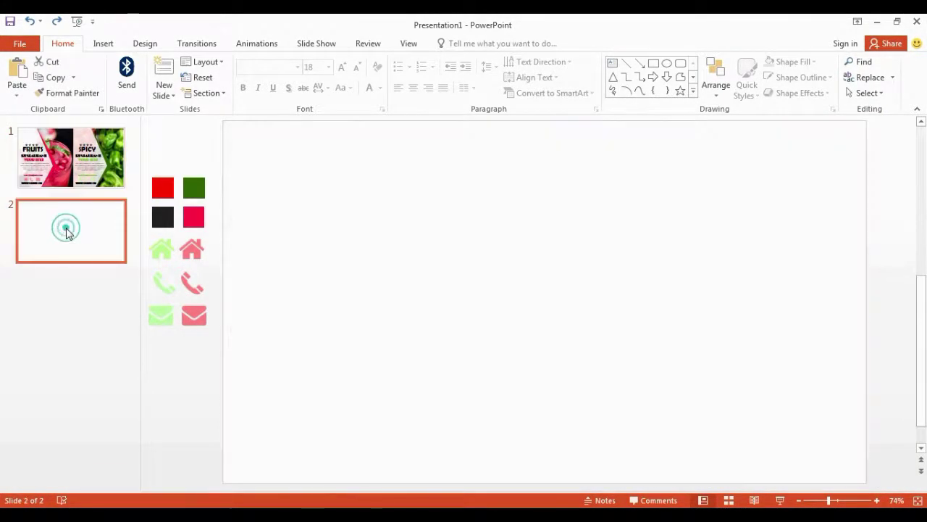
Insert the pomegranate drink photo and crop off its left and right sides
left_click(109, 44)
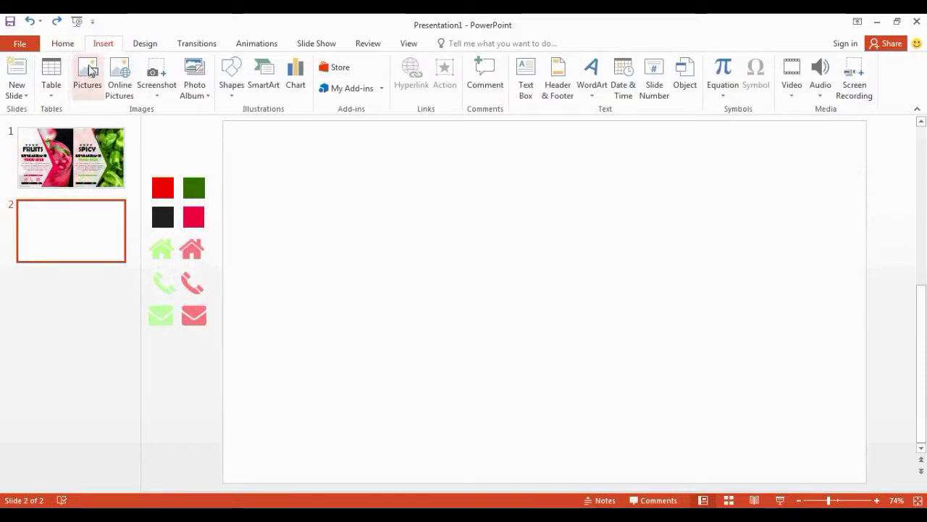
left_click(88, 73)
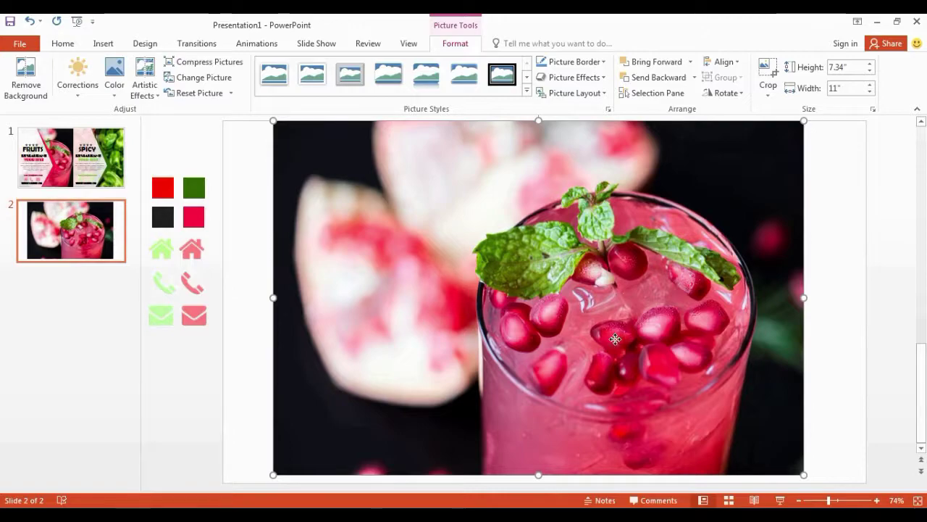
left_click_drag(615, 339, 588, 339)
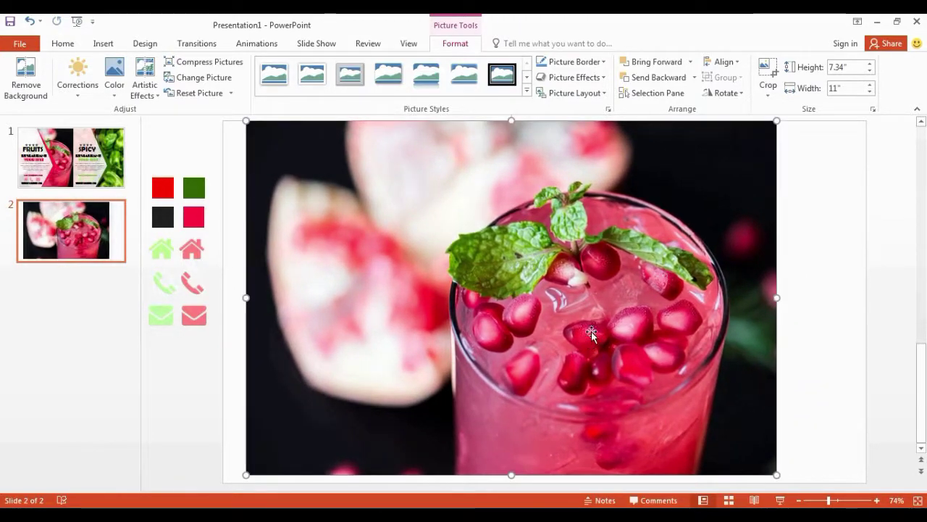
left_click(764, 69)
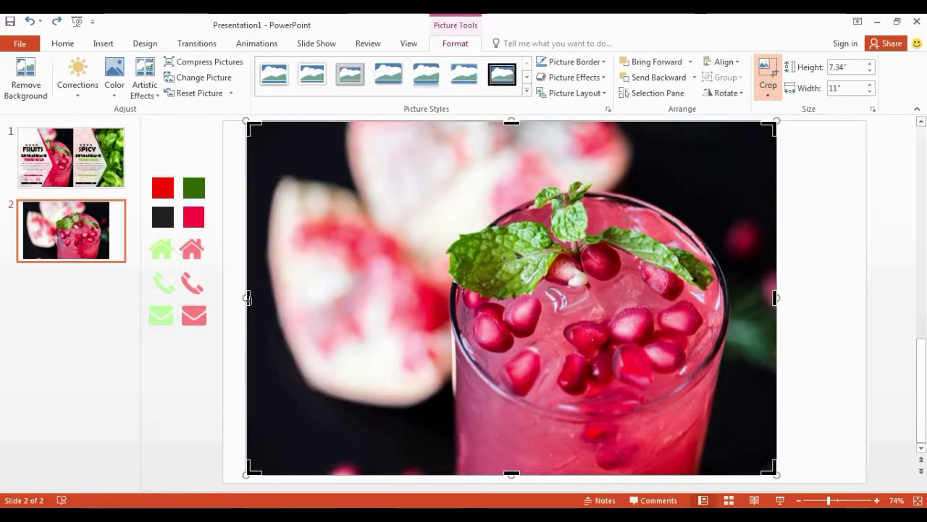
left_click_drag(247, 297, 409, 314)
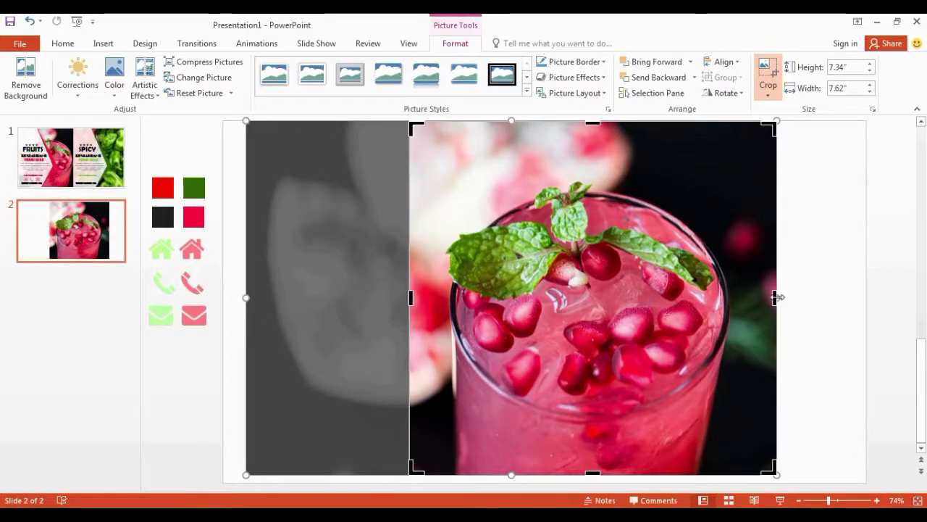
left_click_drag(776, 297, 735, 298)
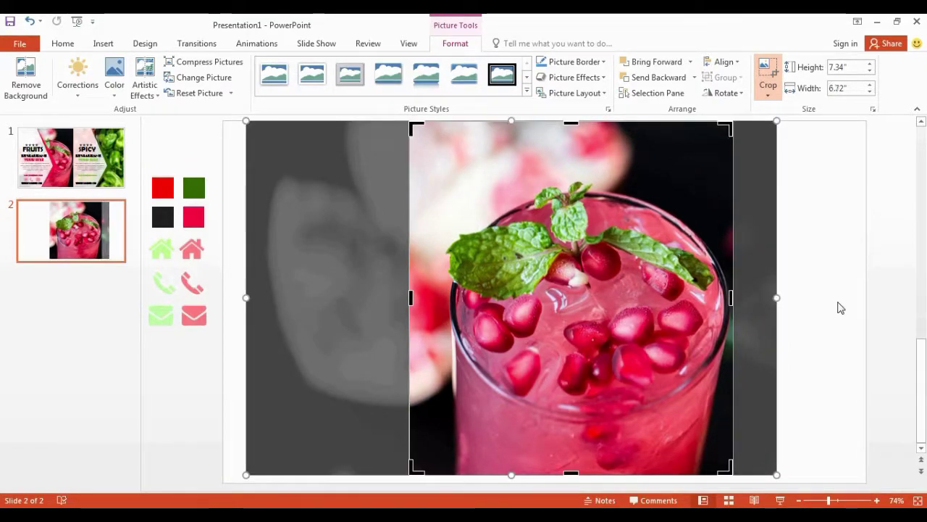
left_click(838, 304)
Move the cropped photo to the slide's left edge and size it 7.5" high by 6.93" wide
left_click_drag(597, 311, 415, 313)
left_click_drag(384, 475, 385, 483)
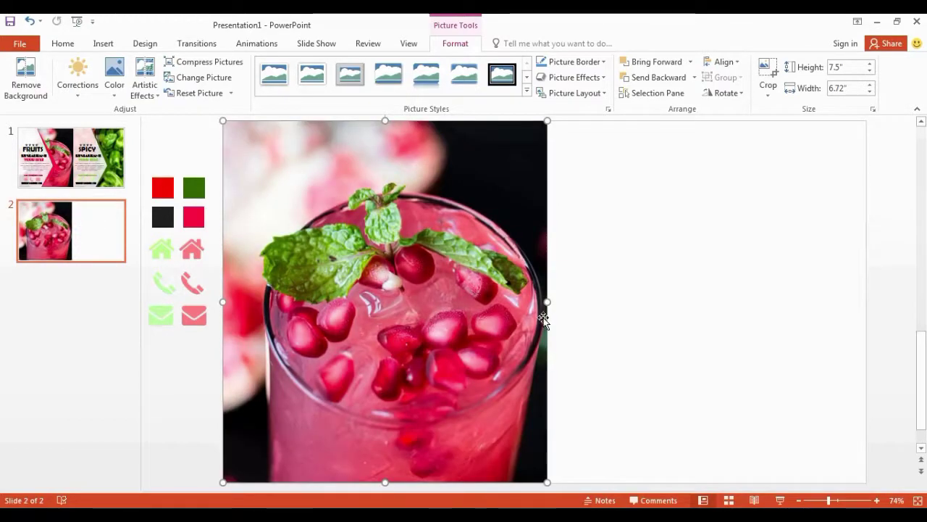
left_click_drag(549, 302, 557, 307)
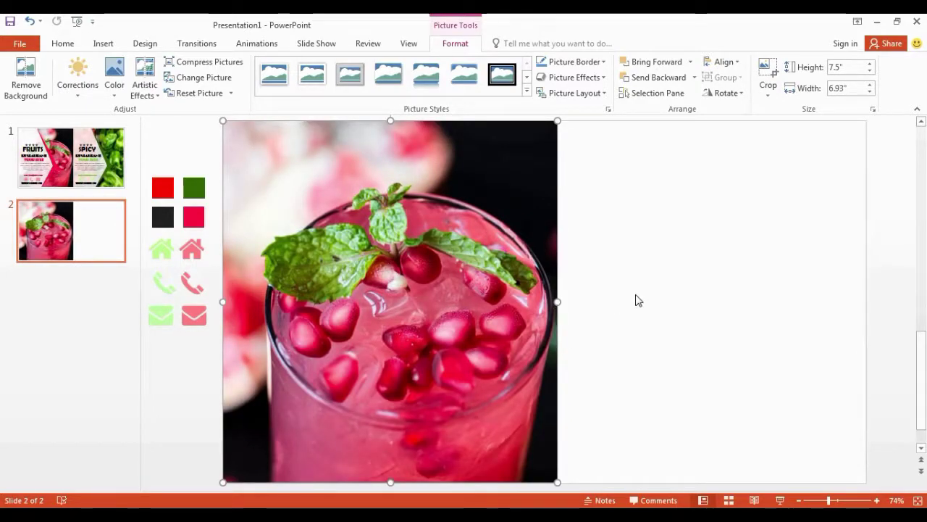
Draw a full-height rectangle over the photo's left portion, about 2.85" wide
left_click(638, 300)
left_click(452, 221)
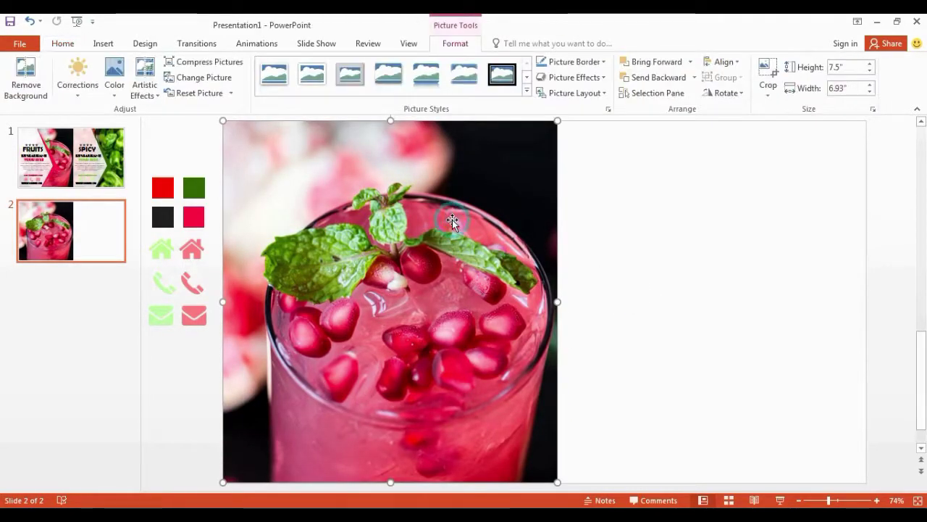
left_click(103, 44)
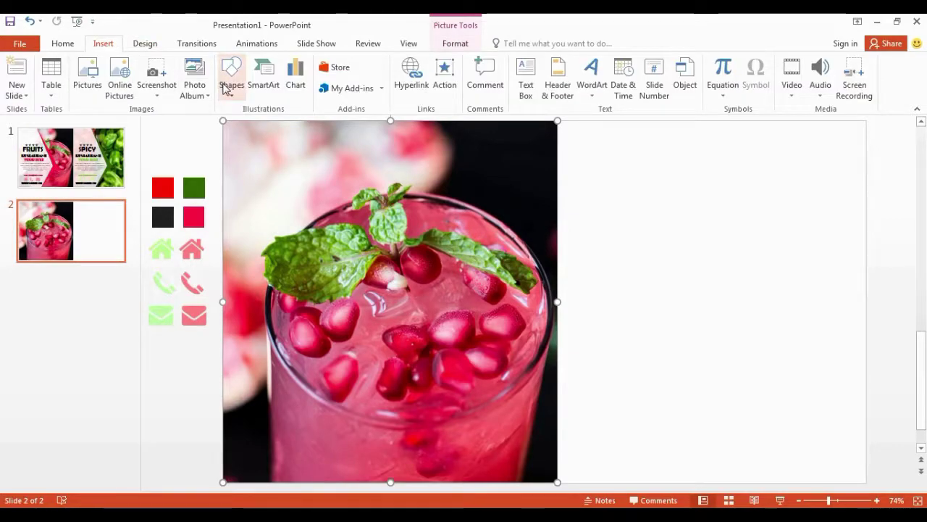
left_click(231, 80)
left_click(265, 123)
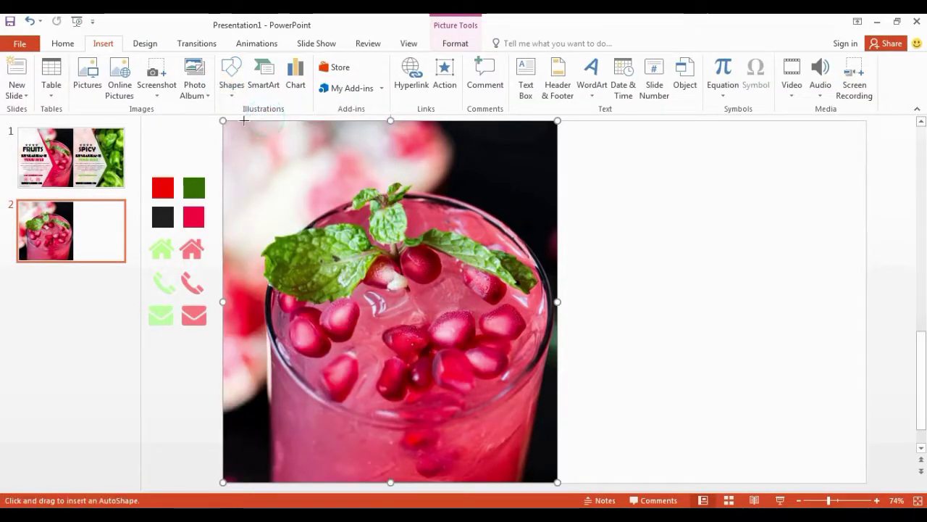
mouse_move(224, 124)
left_mouse_down()
mouse_move(319, 266)
mouse_move(352, 478)
left_mouse_up()
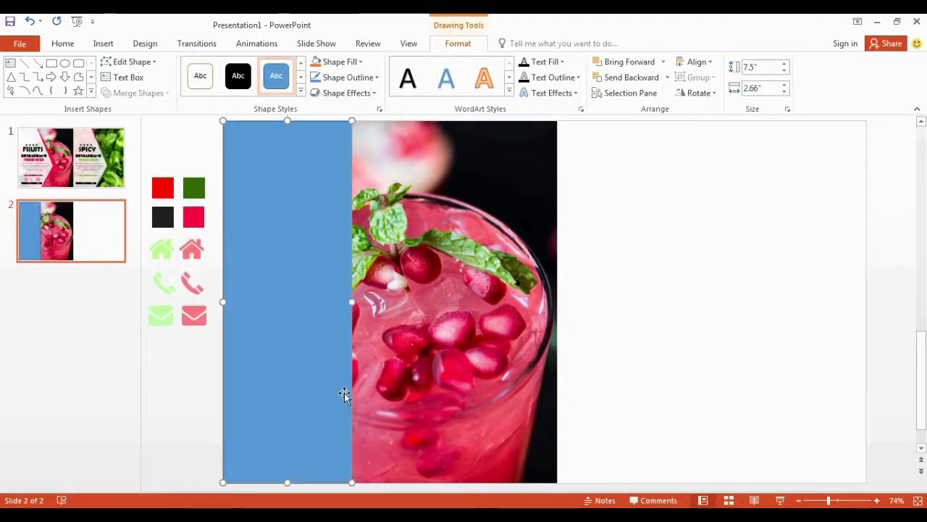
left_click_drag(353, 303, 361, 300)
Give the rectangle no outline and a white fill
right_click(326, 254)
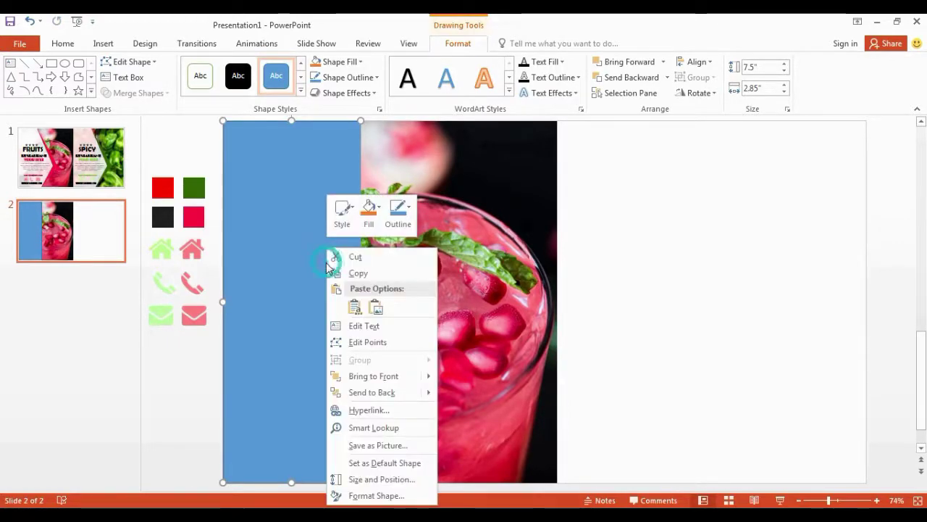
left_click(392, 220)
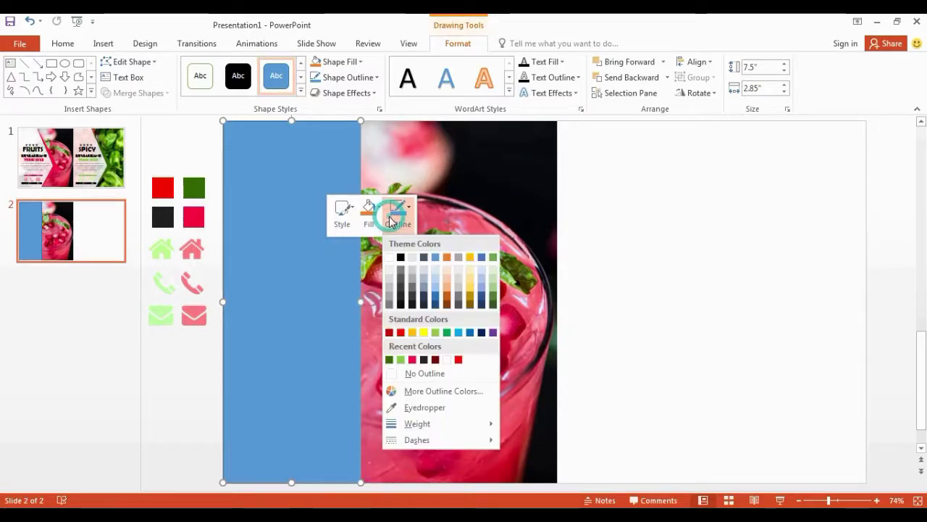
left_click(392, 372)
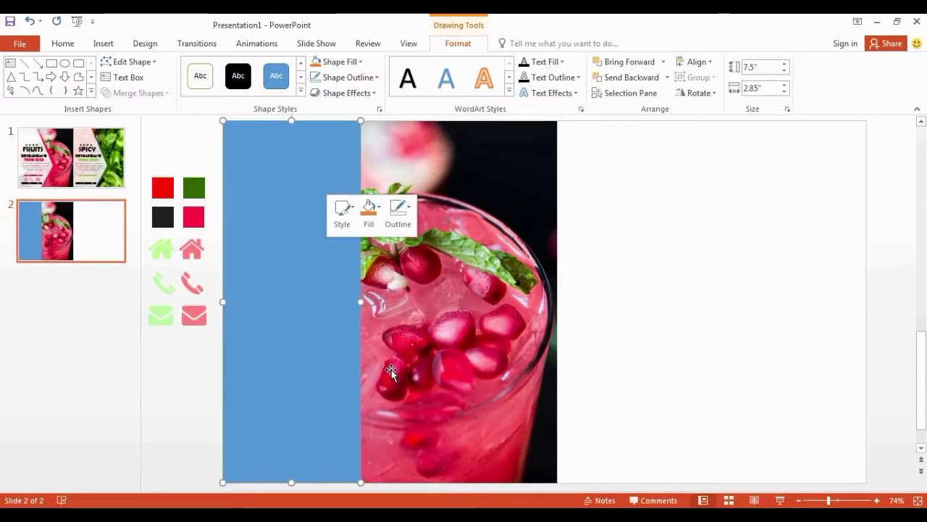
left_click(367, 217)
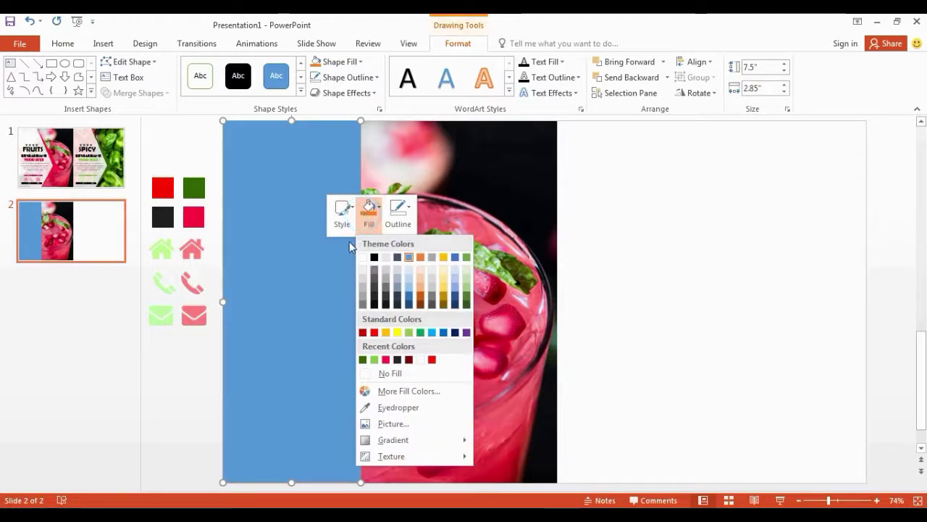
left_click(363, 257)
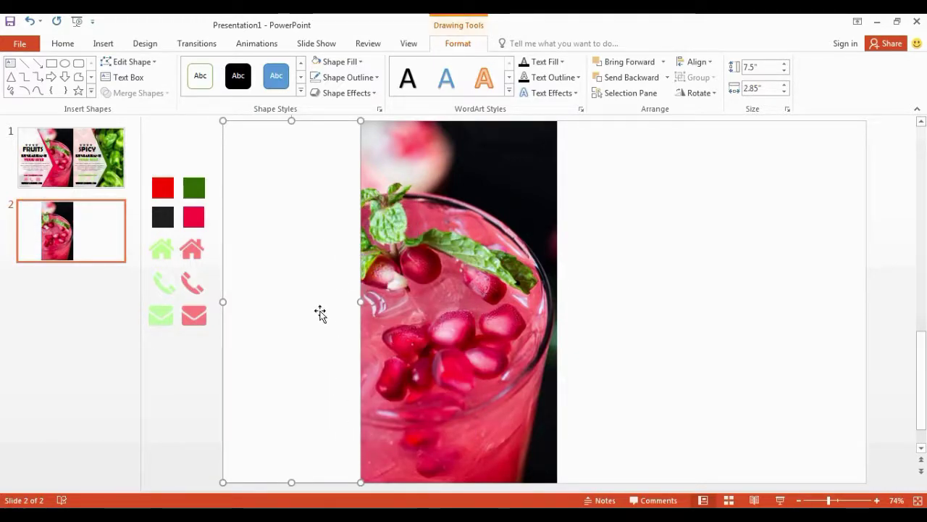
Edit the rectangle's points, pulling its bottom-right corner right so the edge slants (7.51" by 5.23")
left_click(313, 280)
right_click(313, 281)
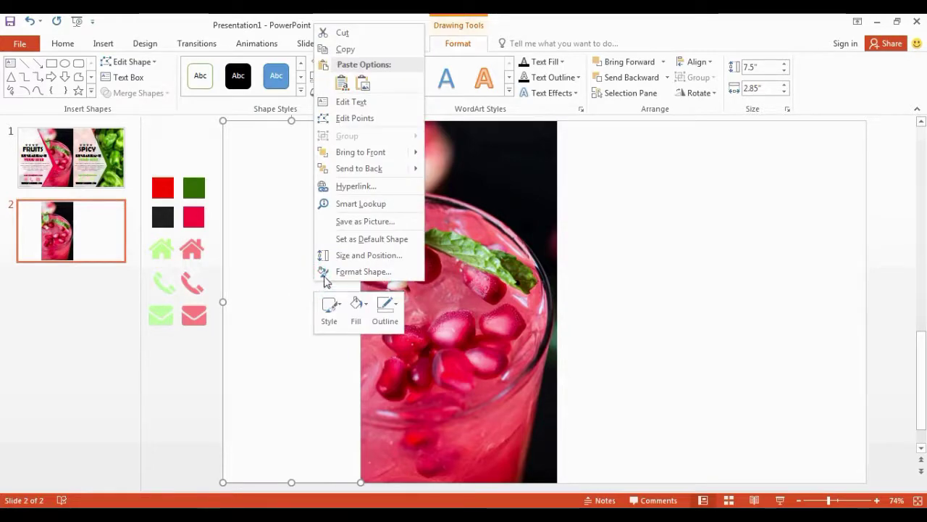
left_click(369, 118)
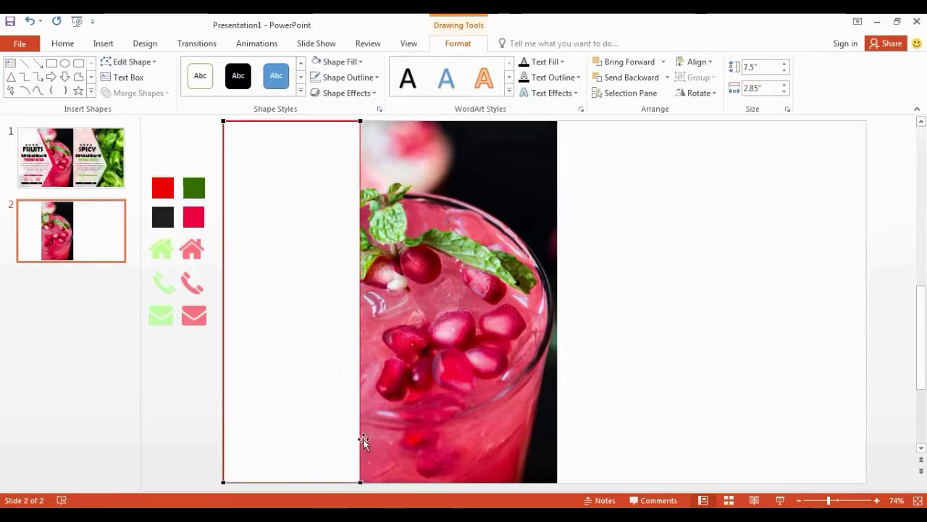
left_click(360, 480)
left_click_drag(360, 480, 450, 479)
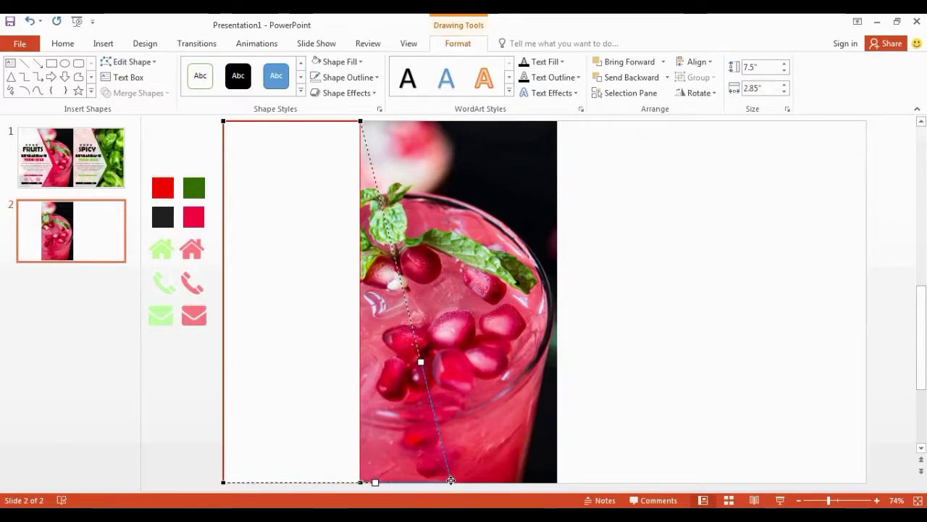
left_click_drag(450, 480, 475, 480)
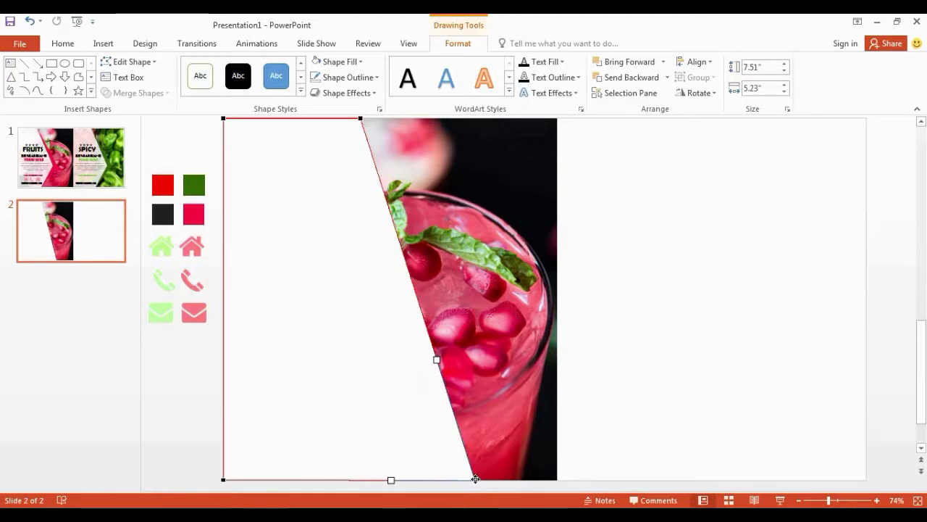
Draw a rectangle, tilt it, and position it against the white panel's lower slanted edge
left_click(583, 371)
left_click(103, 44)
left_click(231, 76)
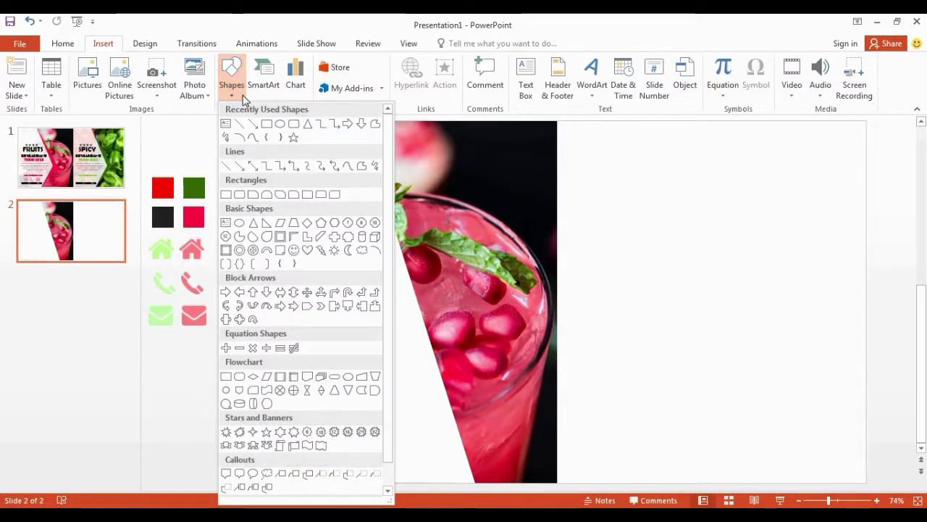
left_click(265, 125)
left_click_drag(396, 328, 475, 467)
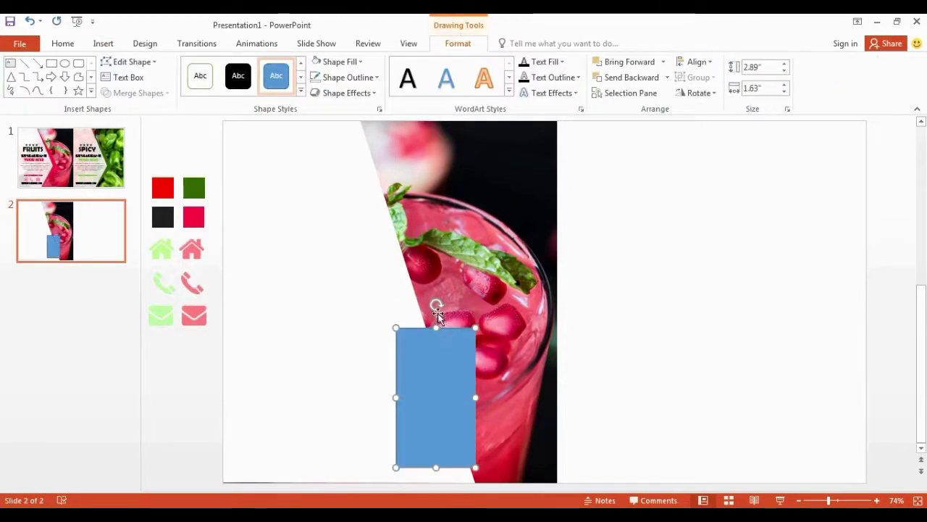
left_click_drag(433, 301, 474, 330)
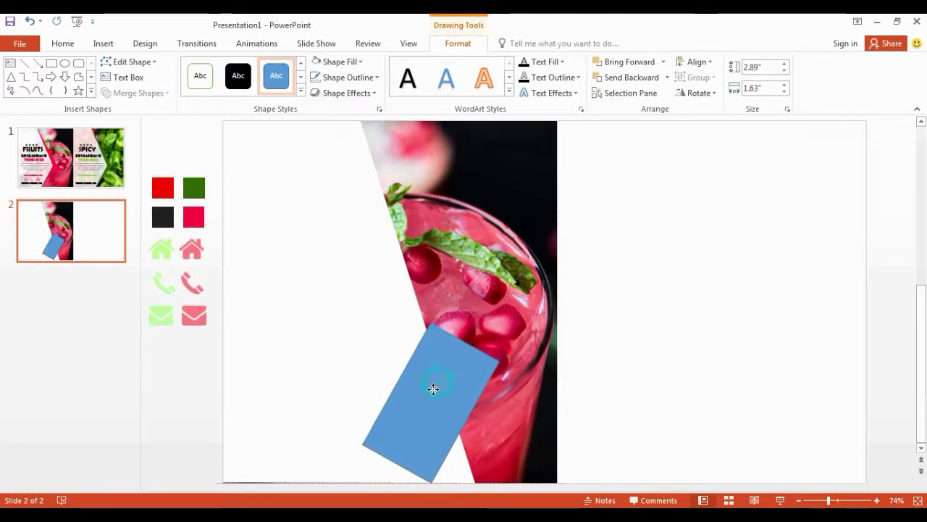
left_click_drag(435, 387, 430, 398)
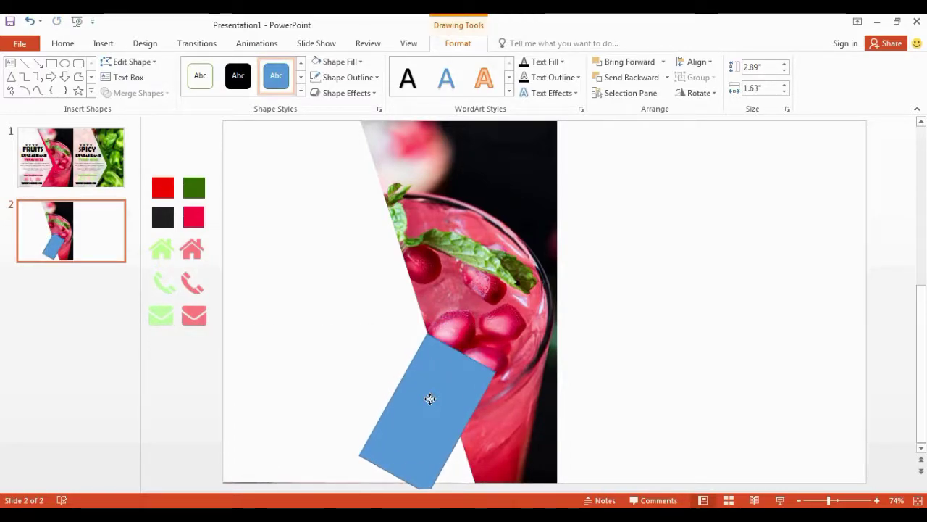
left_click_drag(429, 399, 433, 405)
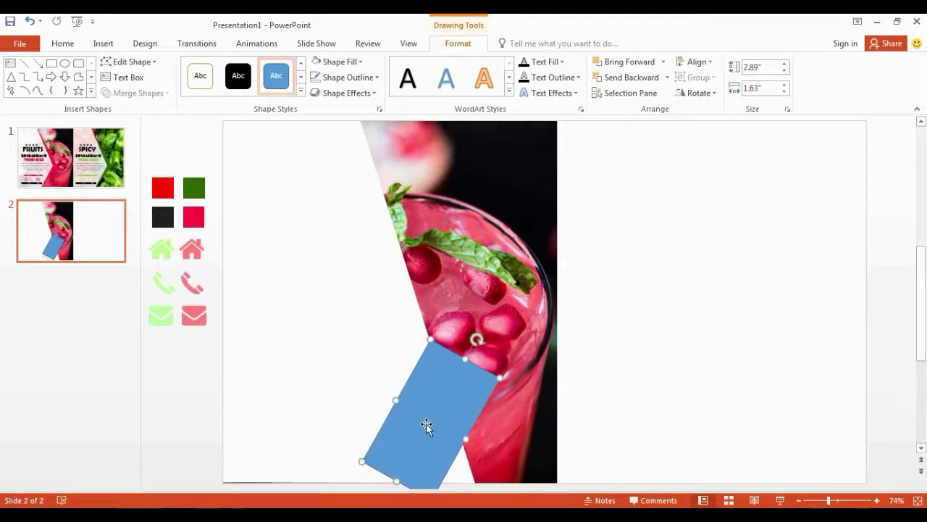
key("Delete")
left_click_drag(397, 478, 391, 489)
left_click_drag(459, 432, 483, 447)
key("Escape")
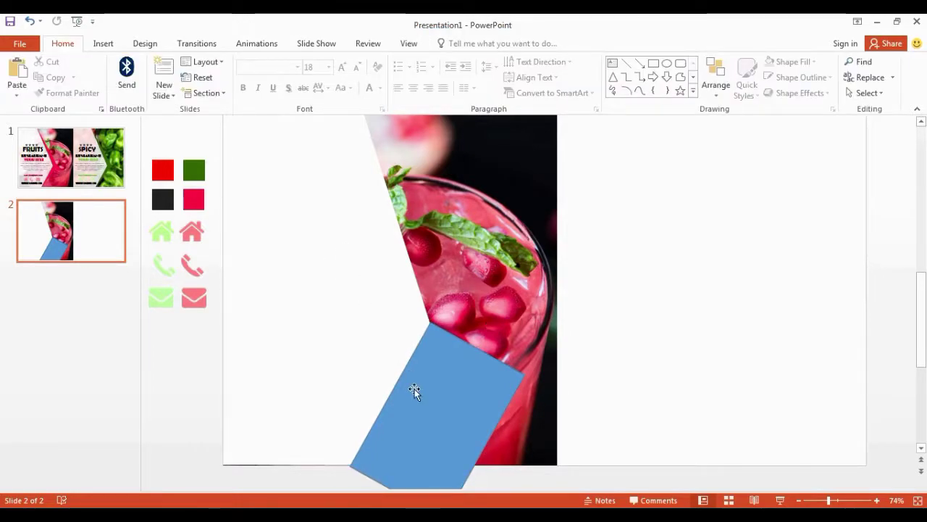
Bring the white panel to front and subtract the blue rectangle from it with Merge Shapes
right_click(304, 288)
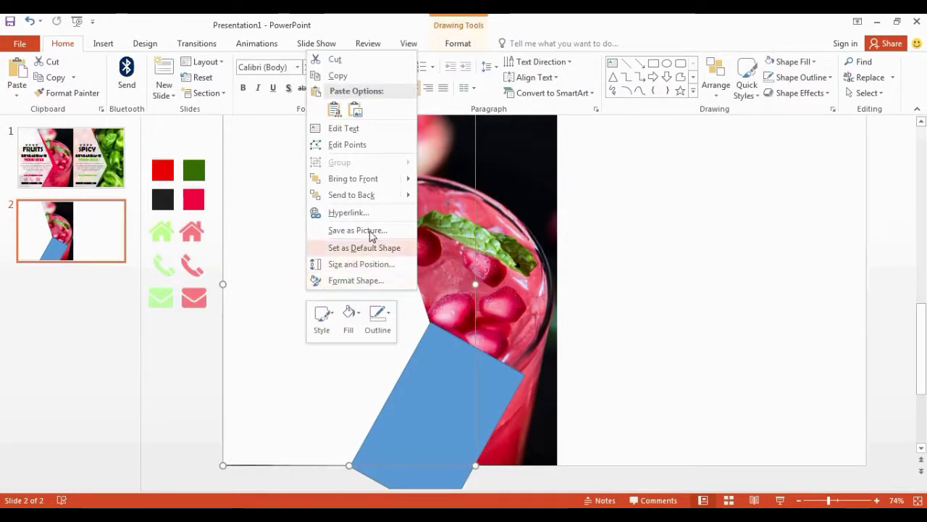
left_click(367, 181)
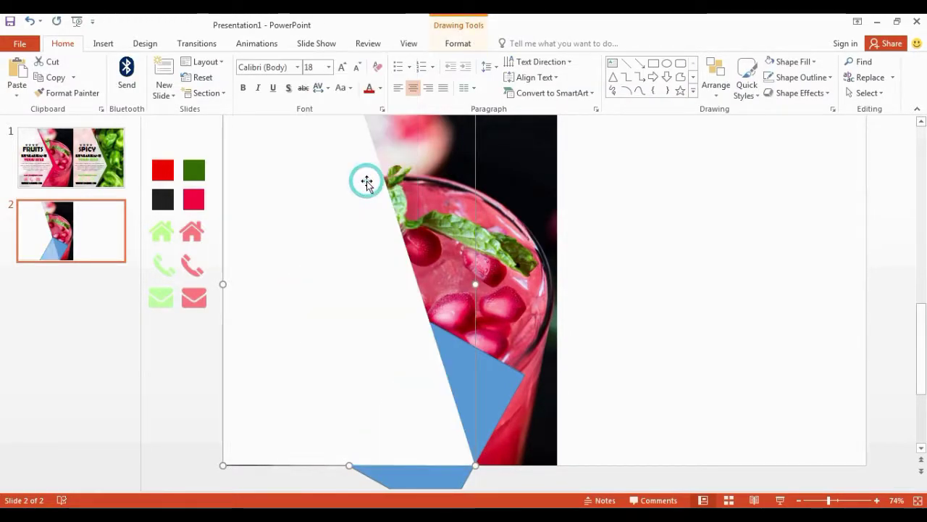
left_click(490, 392)
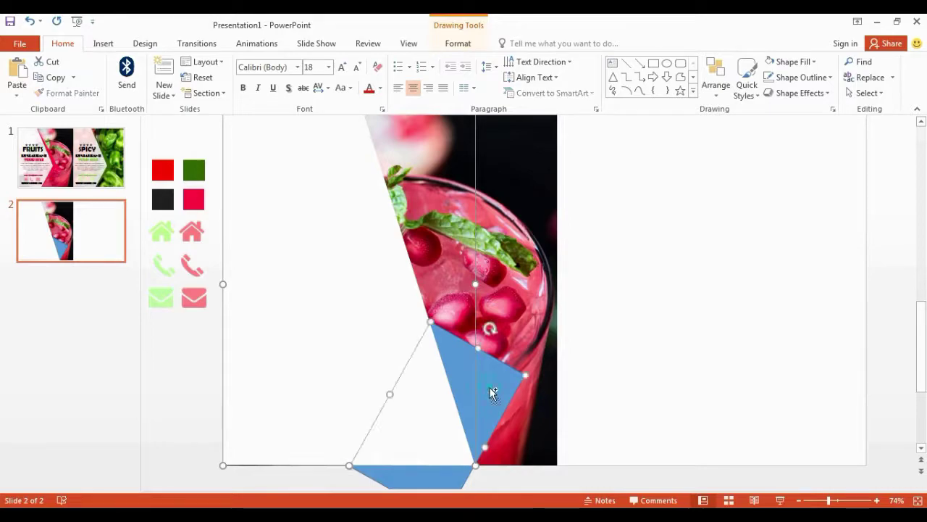
left_click(449, 44)
left_click(155, 92)
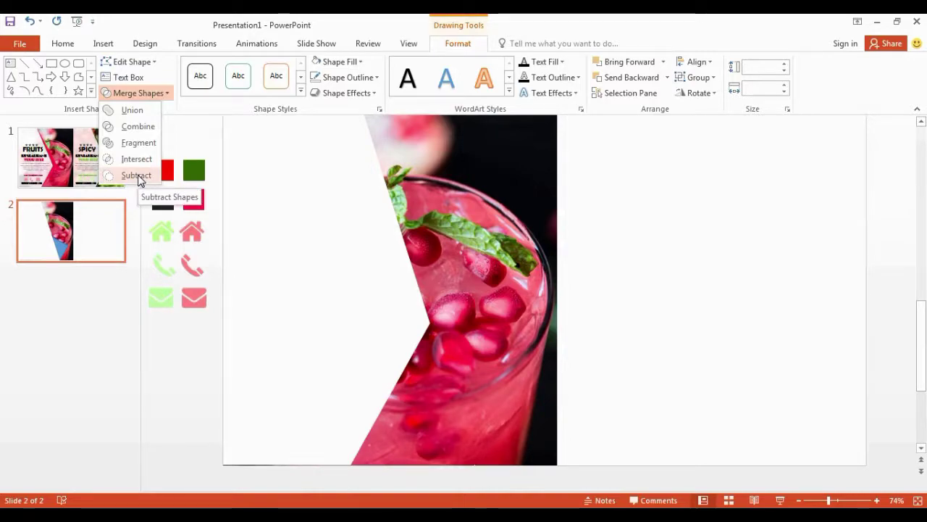
left_click(137, 176)
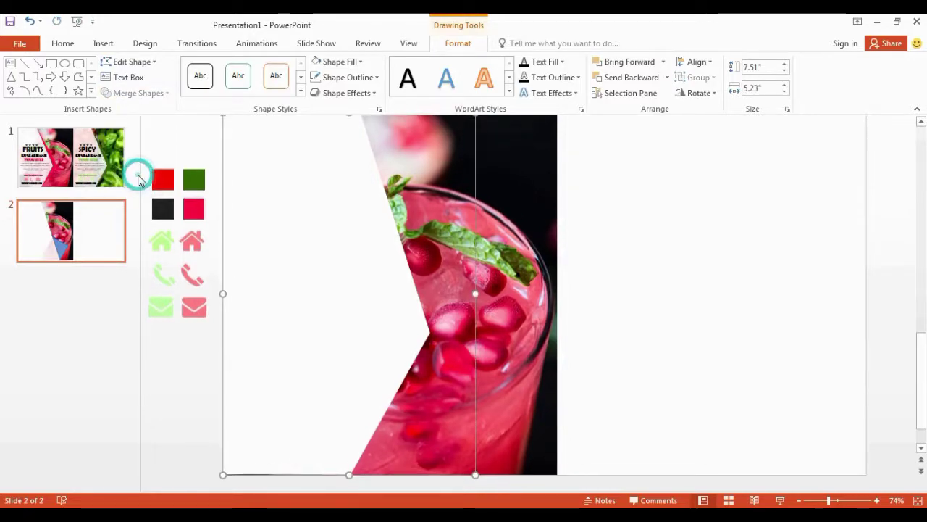
left_click(610, 293)
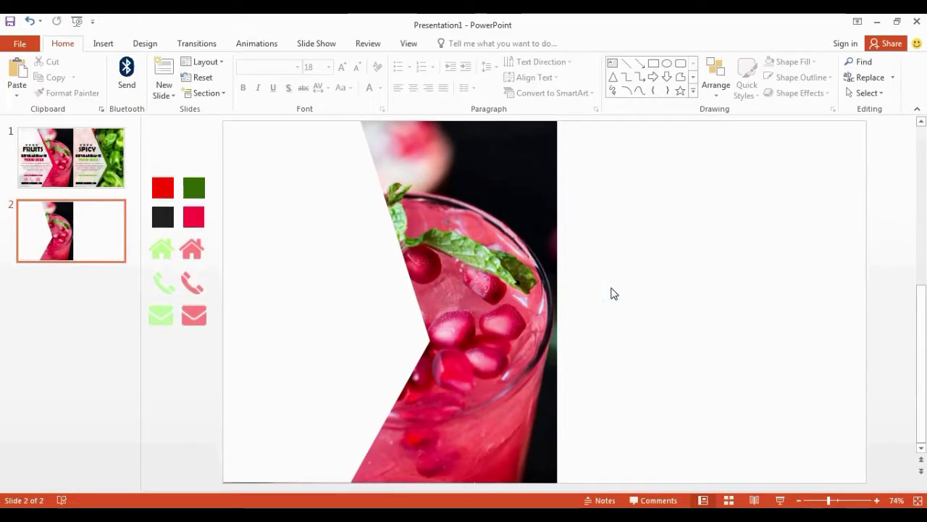
Draw a right triangle, rotate it along the upper slanted edge, and lengthen it to 4.81"
left_click(103, 43)
left_click(232, 80)
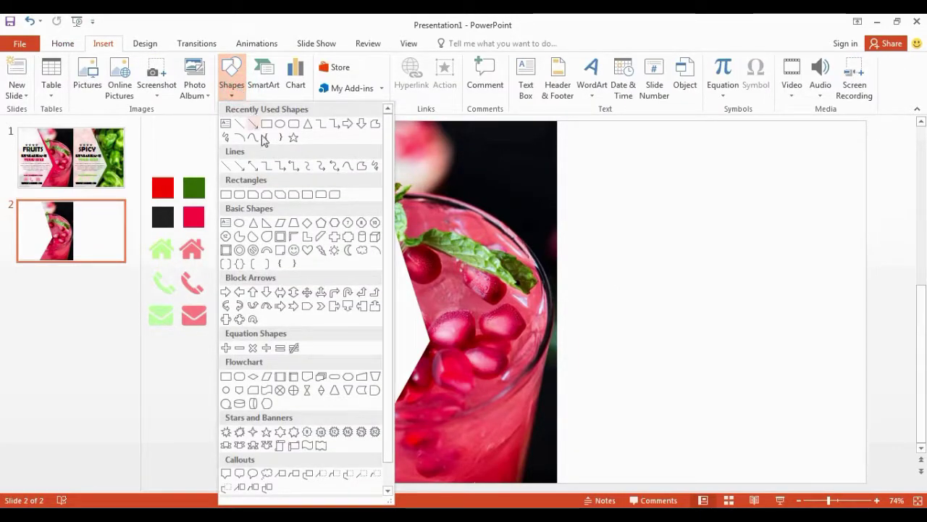
left_click(266, 226)
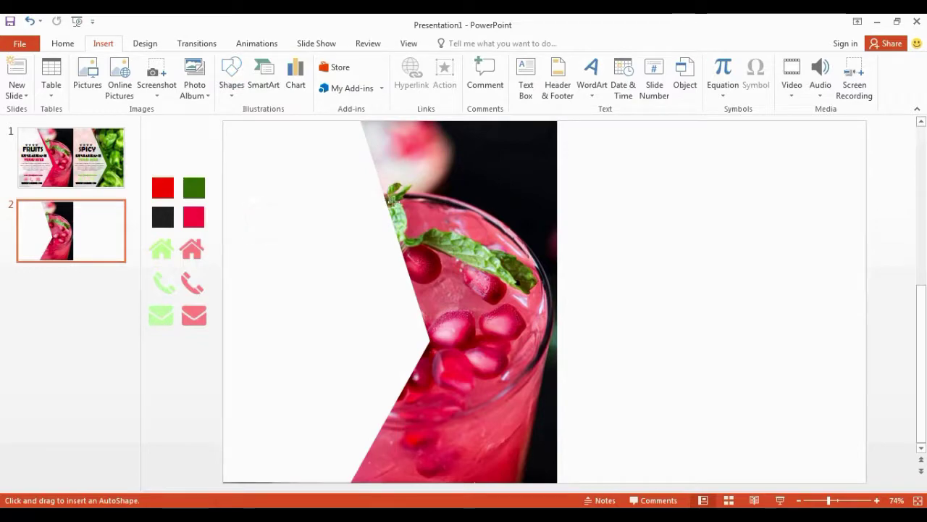
mouse_move(400, 167)
left_mouse_down()
mouse_move(476, 312)
mouse_move(423, 310)
left_mouse_up()
left_click_drag(410, 144, 386, 197)
left_click_drag(425, 244, 402, 215)
left_click_drag(419, 256, 439, 326)
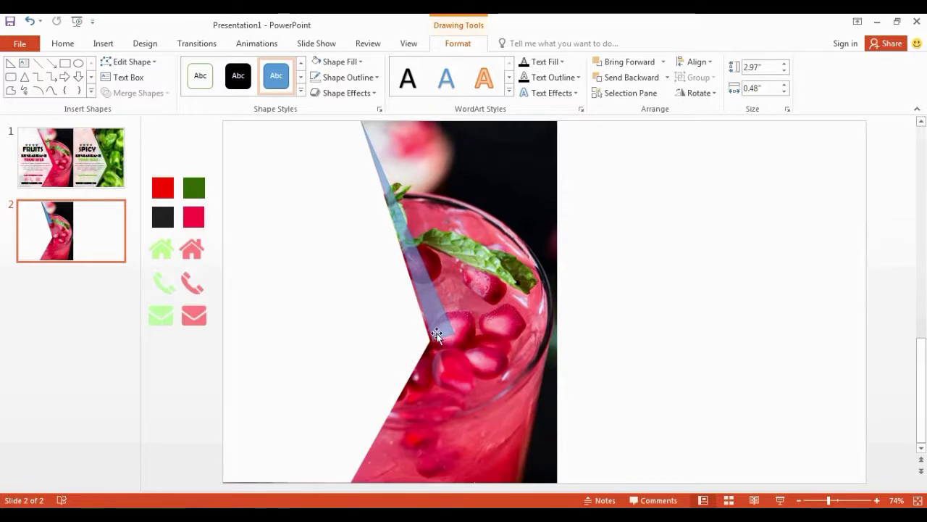
left_click_drag(437, 335, 438, 334)
Edit the triangle's points, moving its bottom point to narrow it into a thin strip
scroll(570, 333, "down", 1)
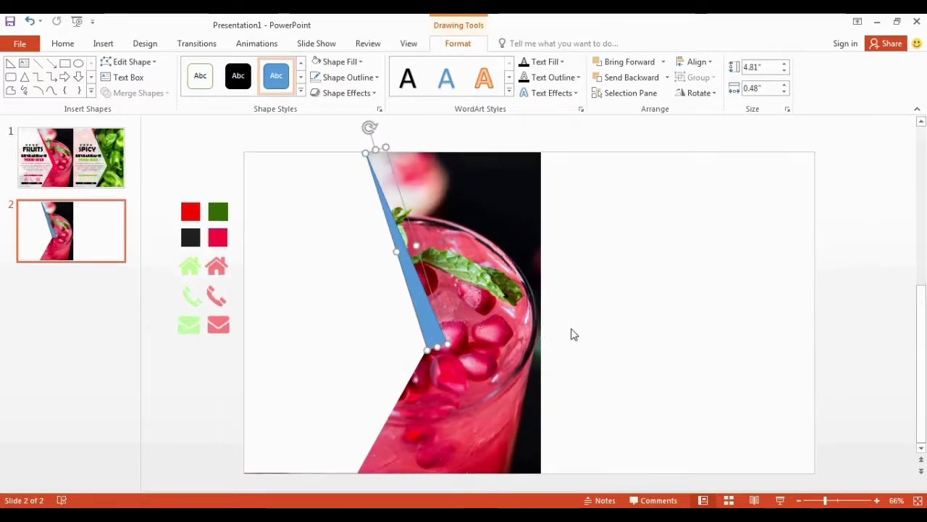
scroll(575, 331, "up", 4)
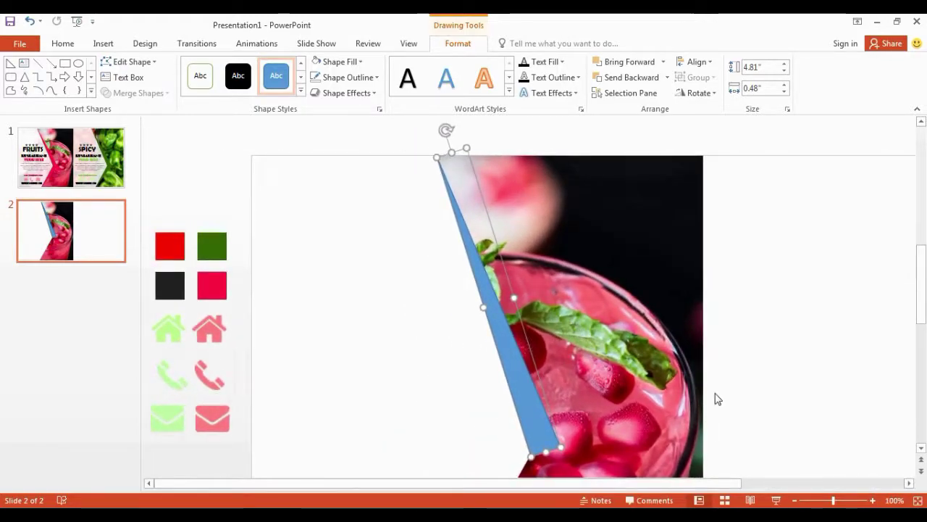
scroll(530, 373, "down", 1)
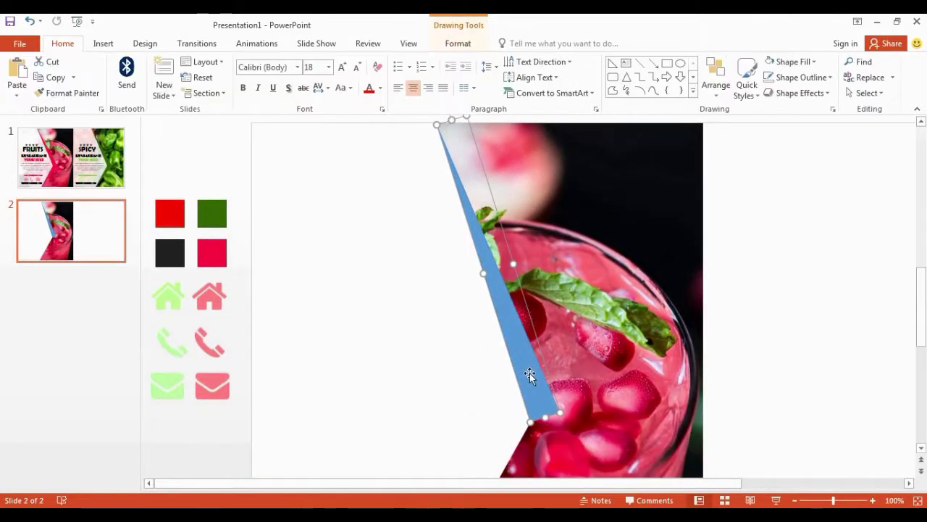
right_click(530, 375)
left_click(598, 210)
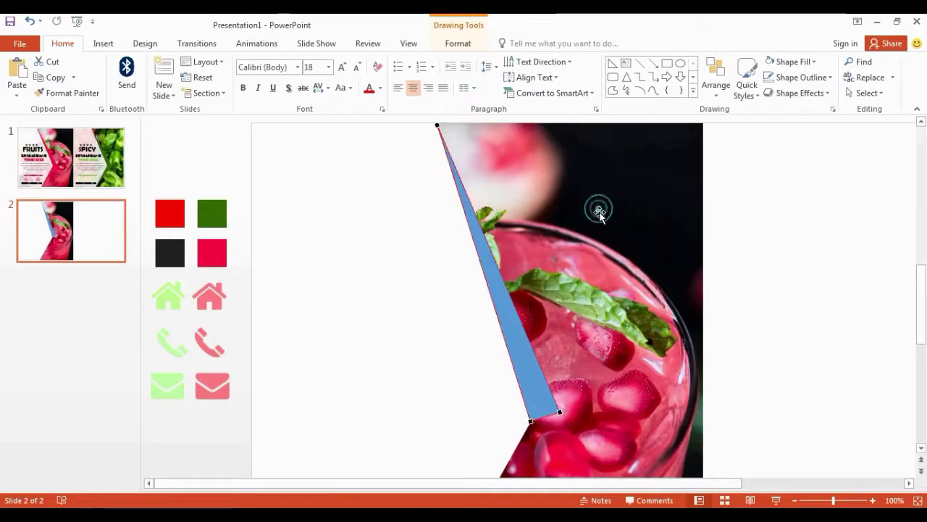
left_click_drag(560, 412, 565, 420)
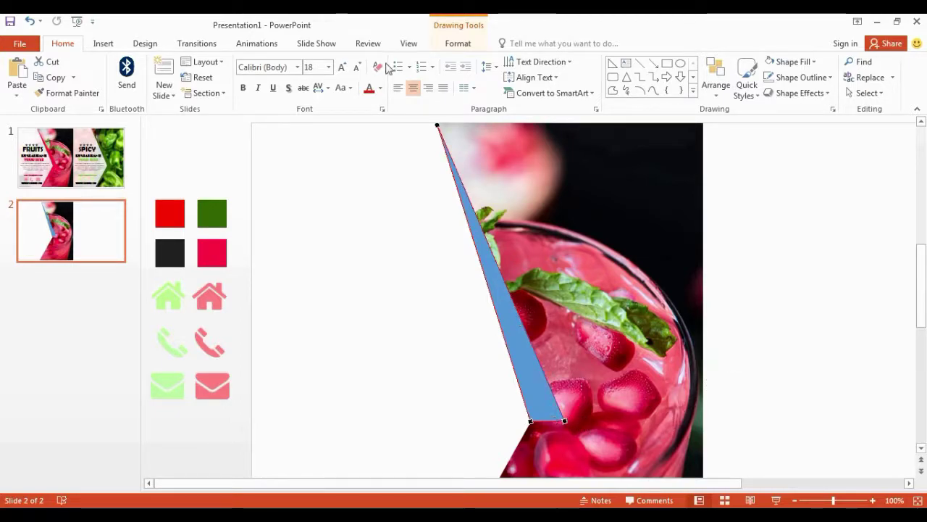